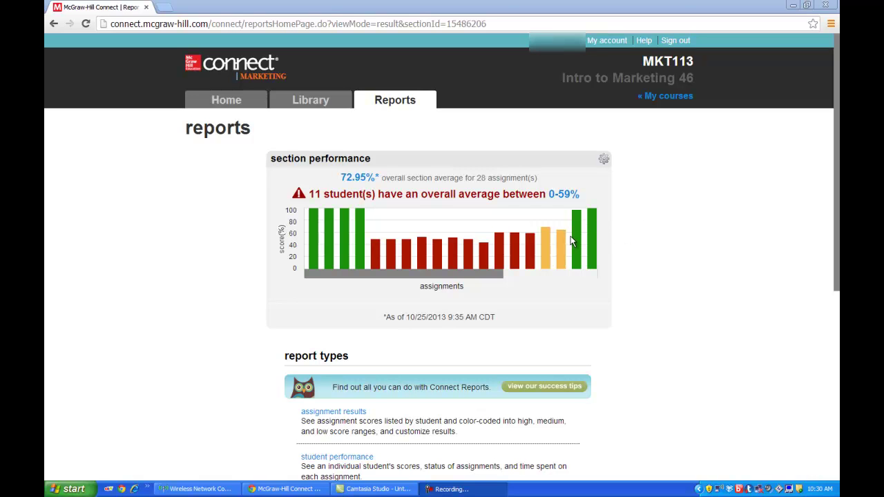
# - Browse the remaining assignments in the section performance chart and open the assignment results for 1-5 Homework
pyautogui.moveTo(574, 237)
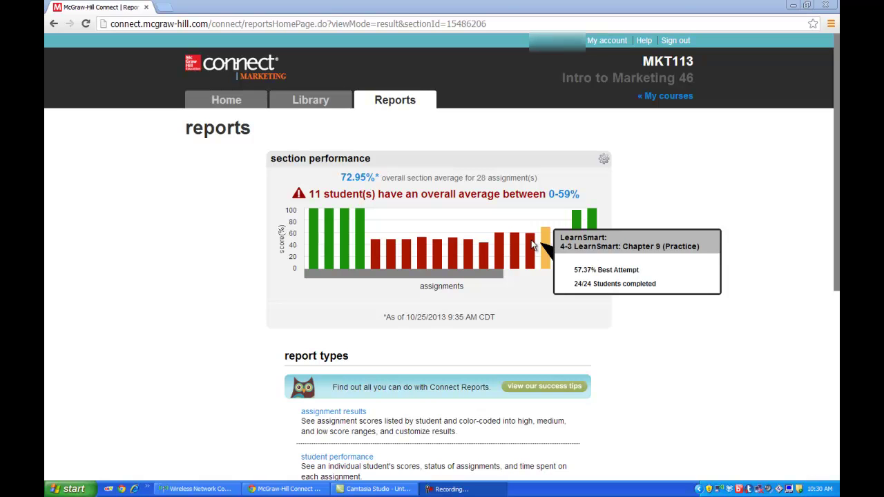
pyautogui.moveTo(490, 272); pyautogui.dragTo(589, 275)
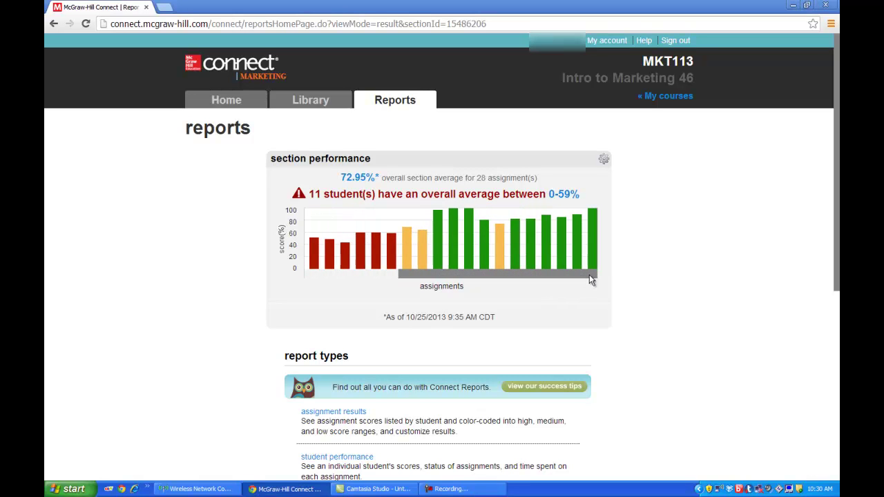
pyautogui.click(517, 252)
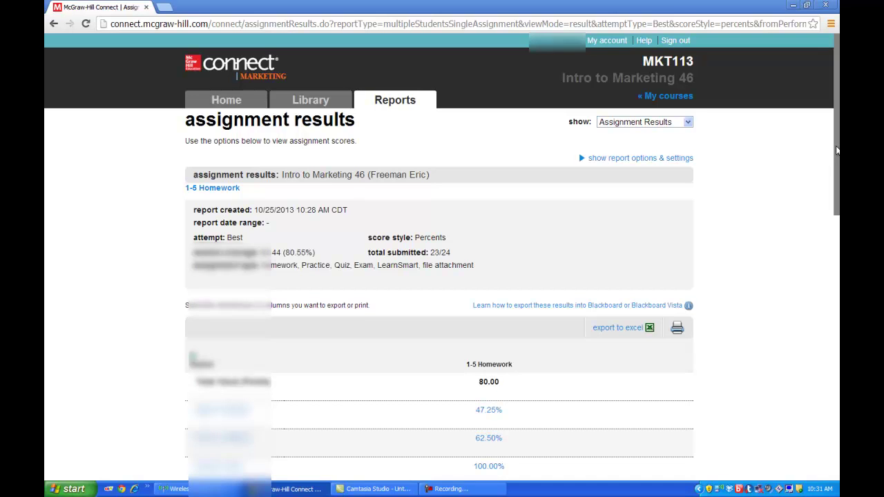
# - Open the 62.50% student submission for 1-5 Homework, review the question 1 answers, and select its awarded points value
pyautogui.moveTo(836, 150); pyautogui.dragTo(833, 270)
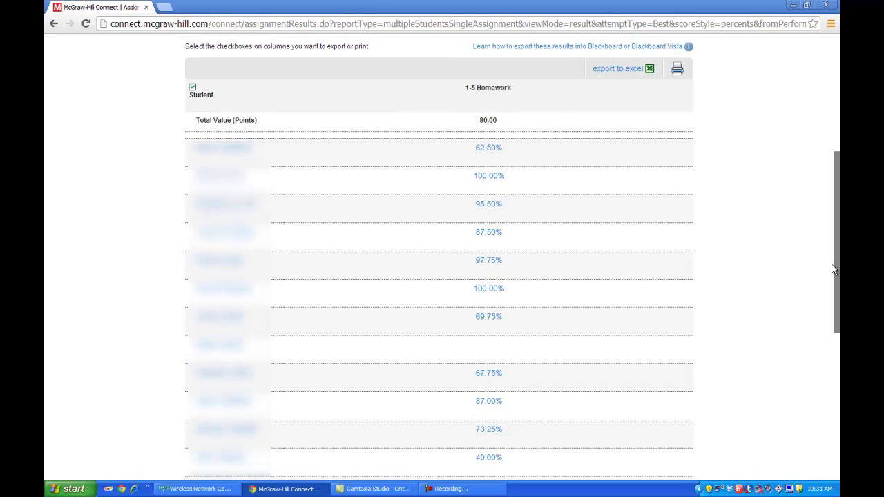
pyautogui.click(489, 154)
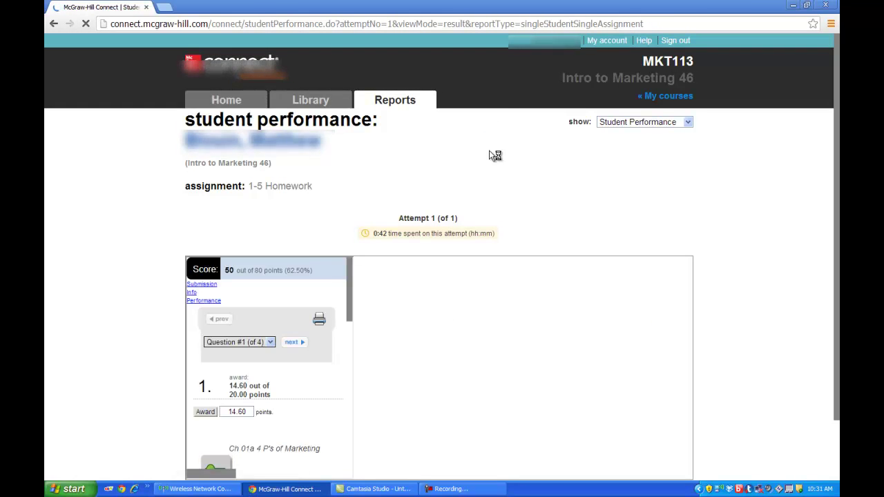
pyautogui.scroll(-1, 489, 152)
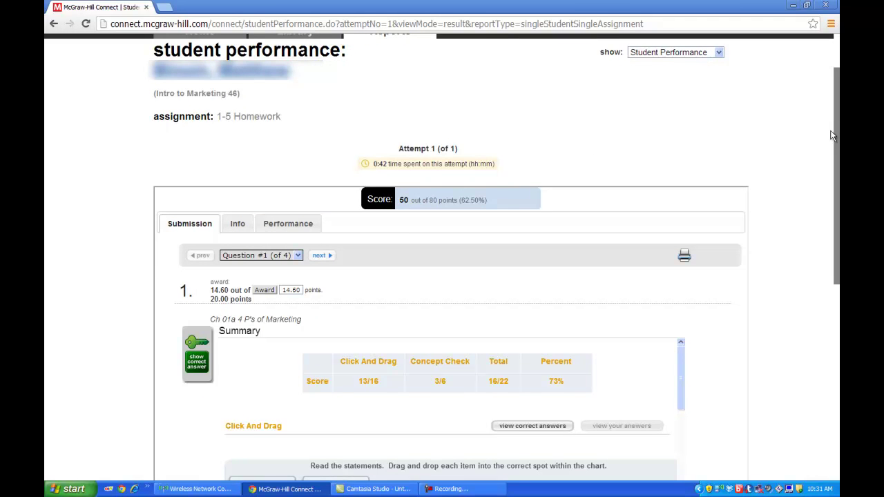
pyautogui.moveTo(835, 137); pyautogui.dragTo(838, 143)
pyautogui.scroll(-3, 838, 142)
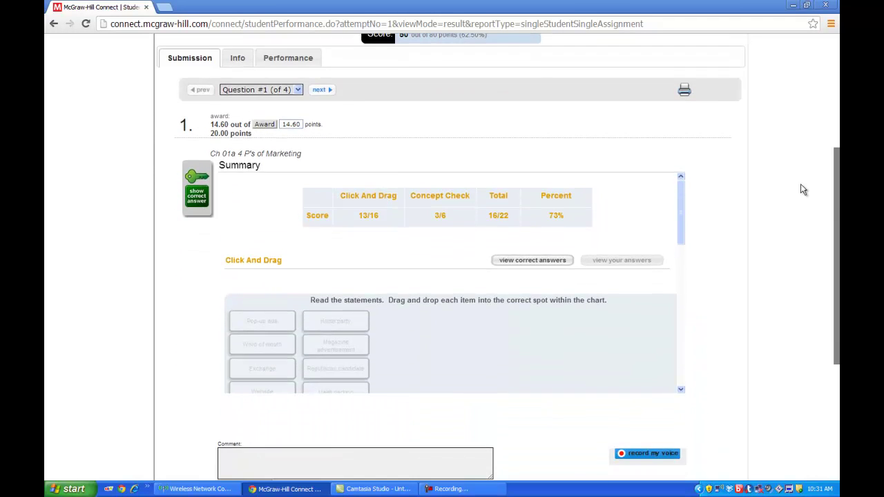
pyautogui.moveTo(682, 196); pyautogui.dragTo(684, 262)
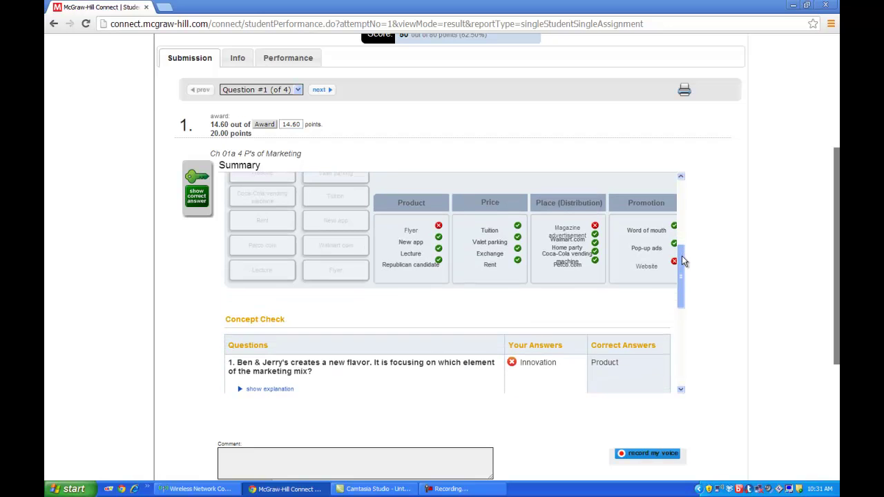
pyautogui.moveTo(684, 261); pyautogui.dragTo(682, 264)
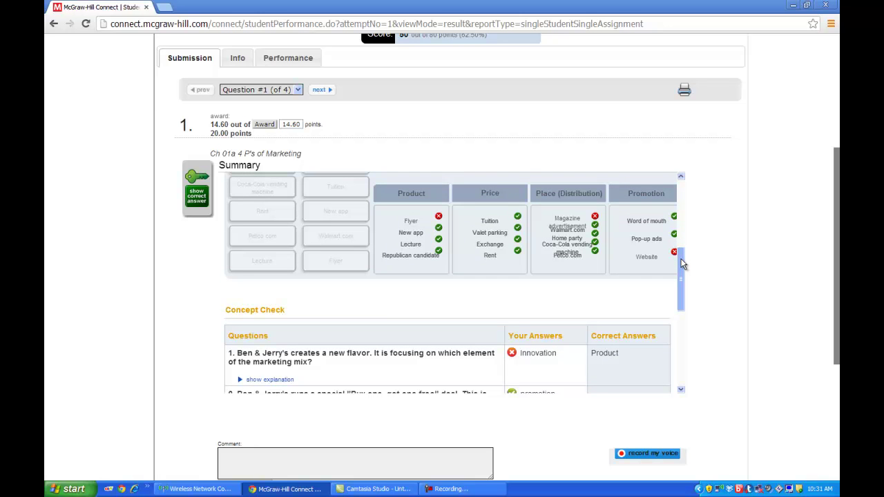
pyautogui.moveTo(683, 264); pyautogui.dragTo(683, 264)
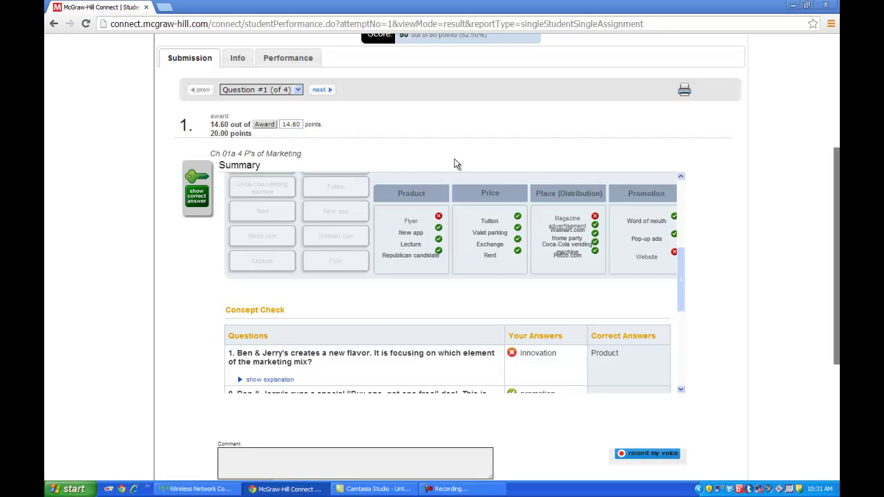
pyautogui.moveTo(303, 125); pyautogui.dragTo(277, 126)
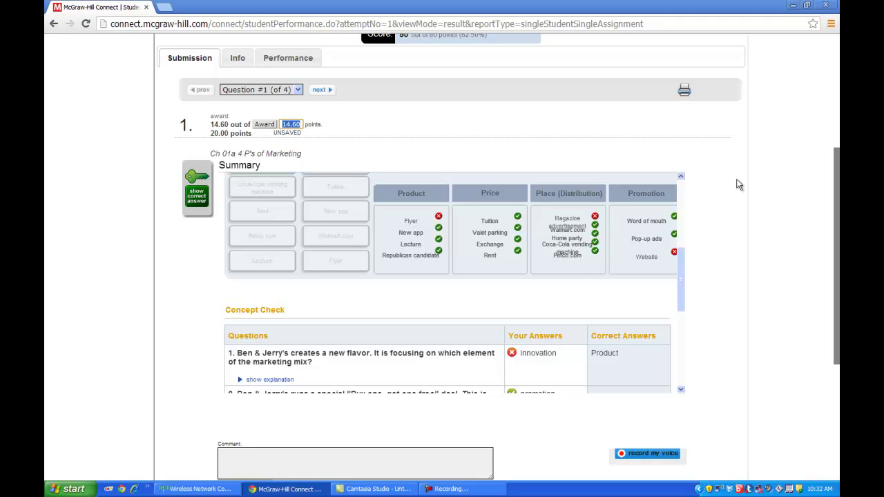
# - Return to the reports overview, open the at risk student report, and review the students' online engagement indicators
pyautogui.moveTo(839, 203); pyautogui.dragTo(838, 84)
pyautogui.click(392, 101)
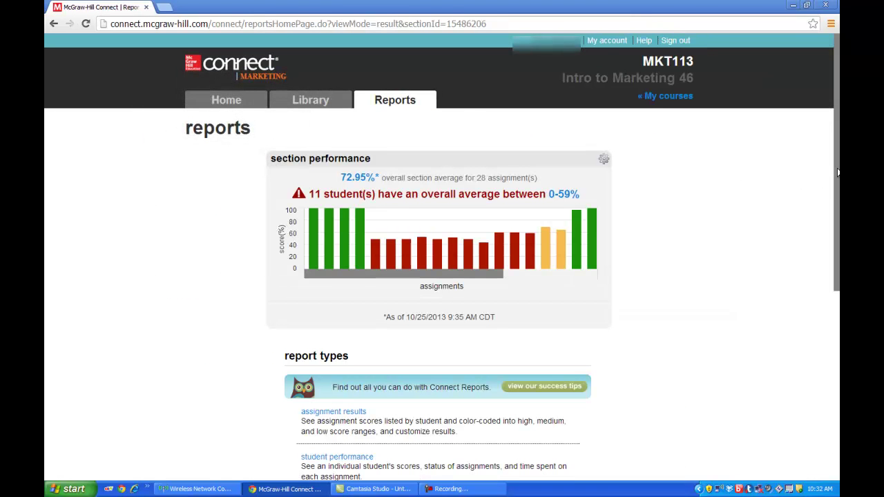
pyautogui.moveTo(838, 172); pyautogui.dragTo(836, 336)
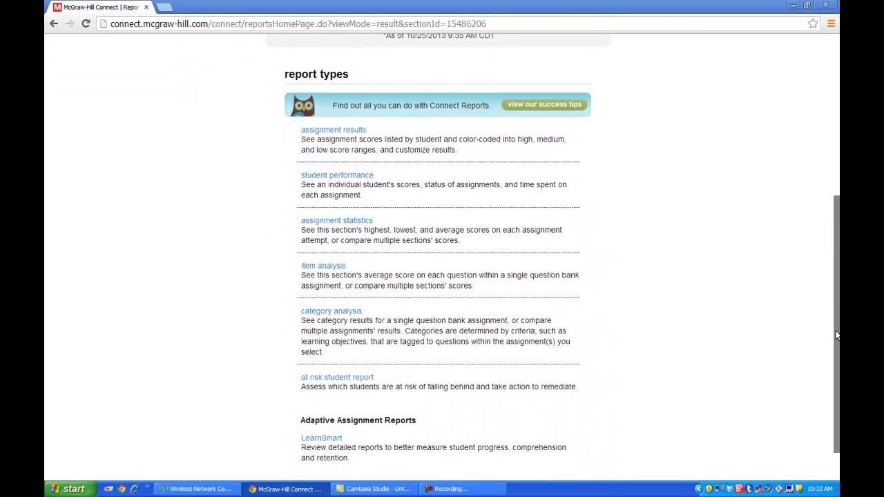
pyautogui.click(358, 380)
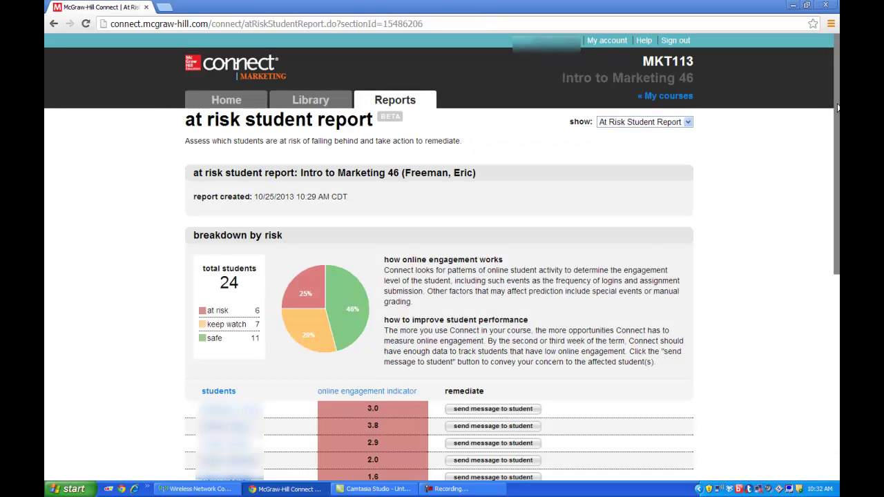
pyautogui.moveTo(837, 107); pyautogui.dragTo(834, 206)
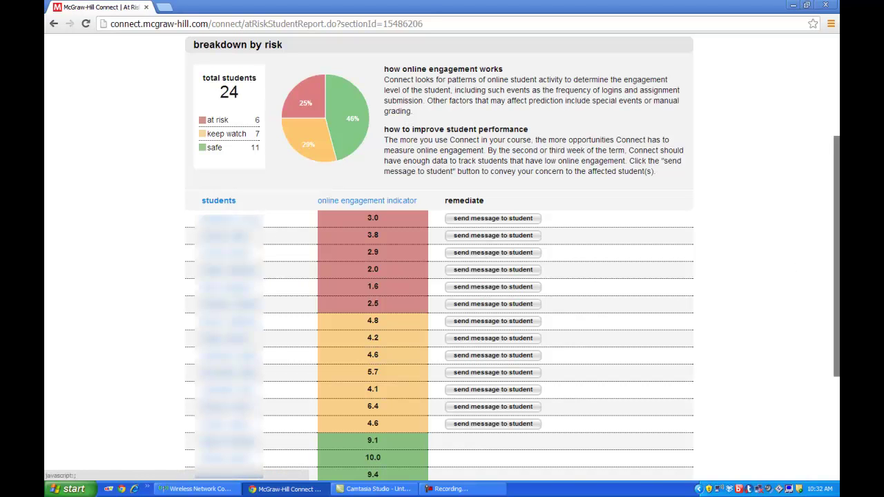
pyautogui.scroll(3, 462, 146)
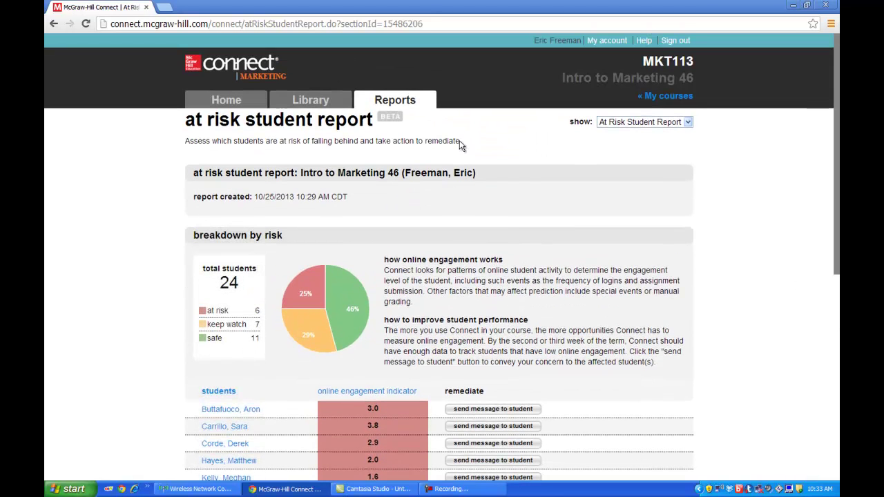
# - From the reports overview, open the student performance report, look up a student by name, and review the submitted assignments results
pyautogui.click(398, 104)
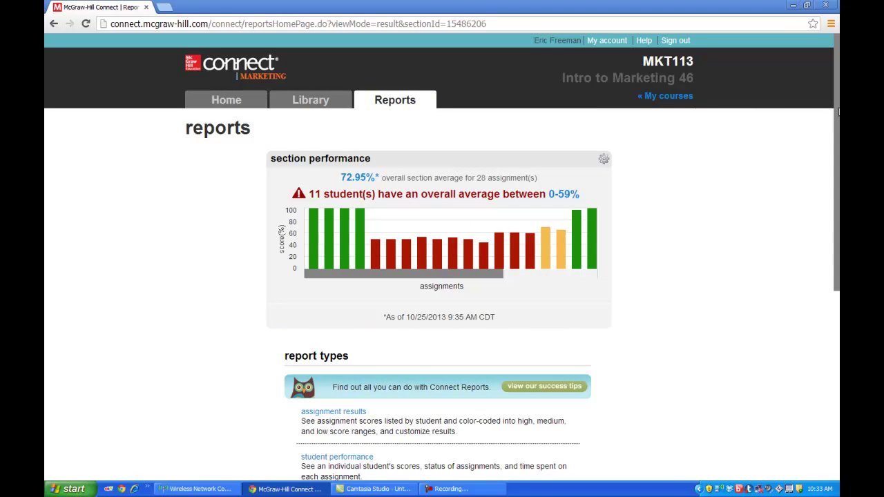
pyautogui.moveTo(839, 112); pyautogui.dragTo(834, 231)
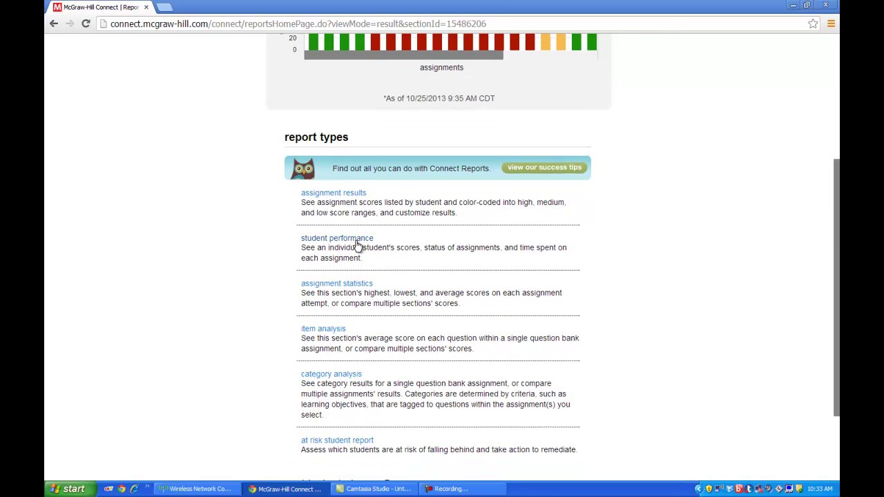
pyautogui.click(357, 242)
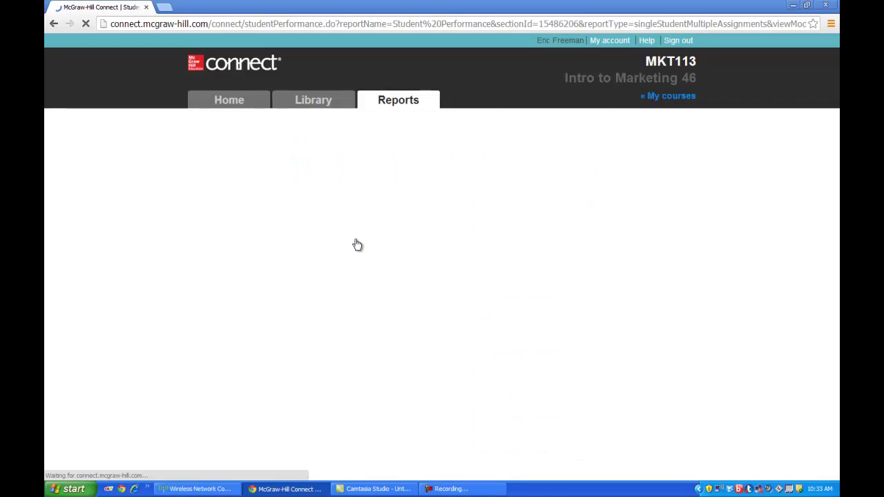
pyautogui.click(274, 161)
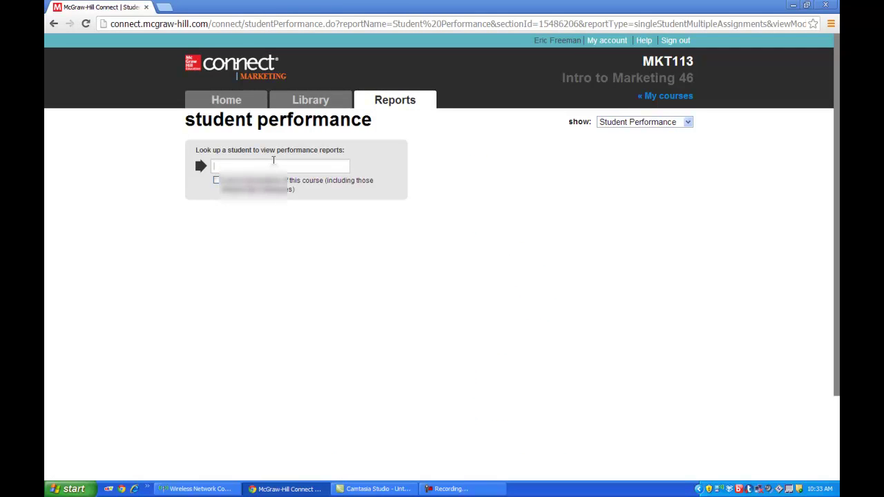
pyautogui.write('mi')
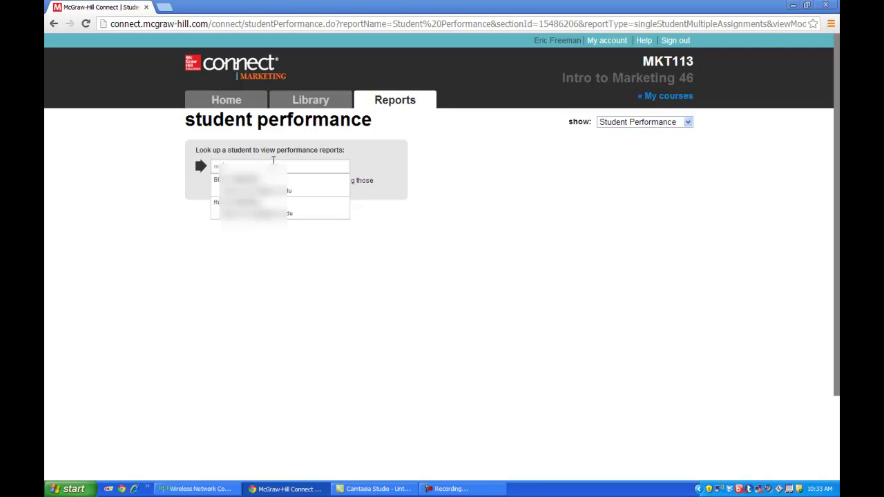
pyautogui.click(248, 182)
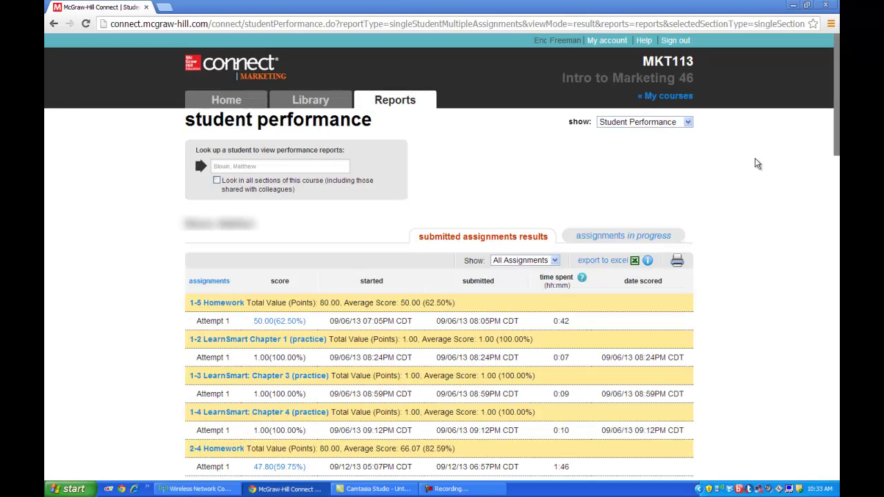
pyautogui.moveTo(836, 105); pyautogui.dragTo(838, 156)
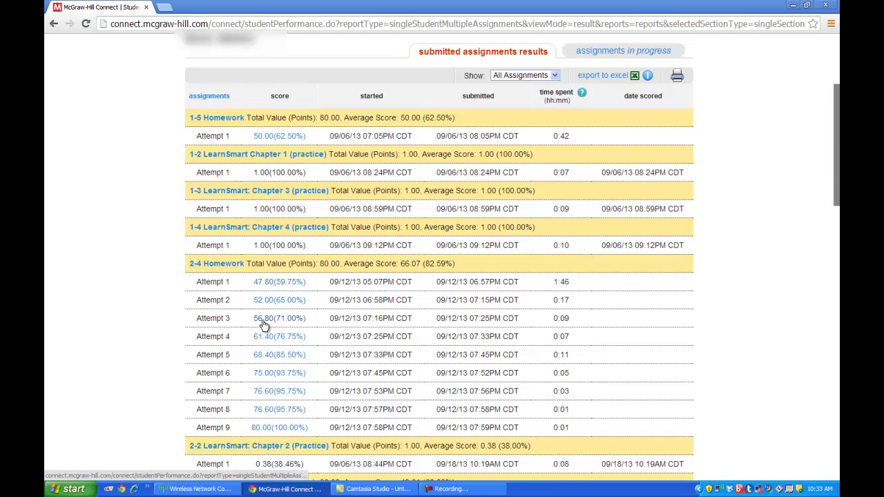
# - Open the student's attempt 5 of 2-4 Homework and review the submission
pyautogui.click(263, 357)
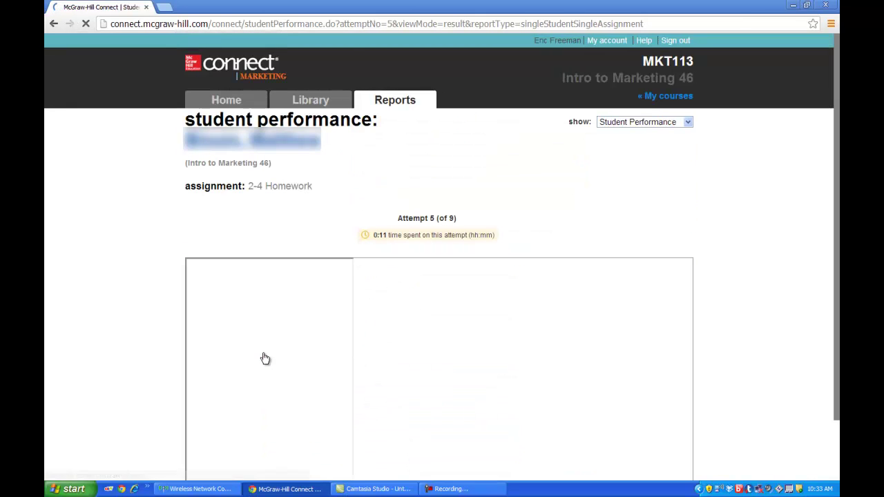
pyautogui.scroll(-1, 774, 245)
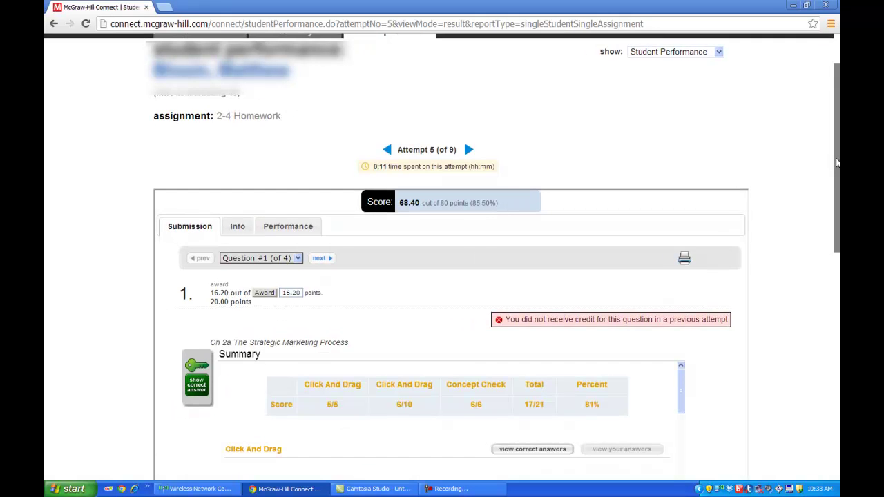
pyautogui.scroll(-4, 837, 163)
pyautogui.scroll(5, 442, 248)
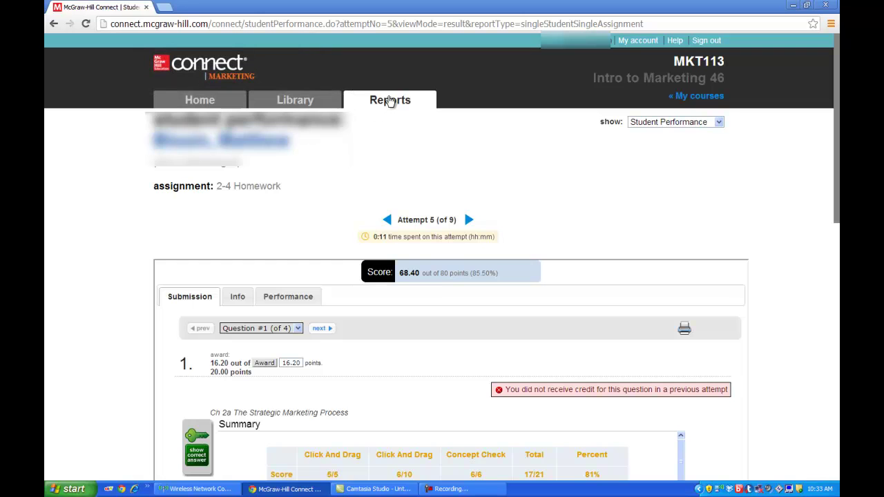
# - From the reports overview, open the LearnSmart results and view the Most Challenging Learning Objectives report, then go back to the LearnSmart report list
pyautogui.click(391, 101)
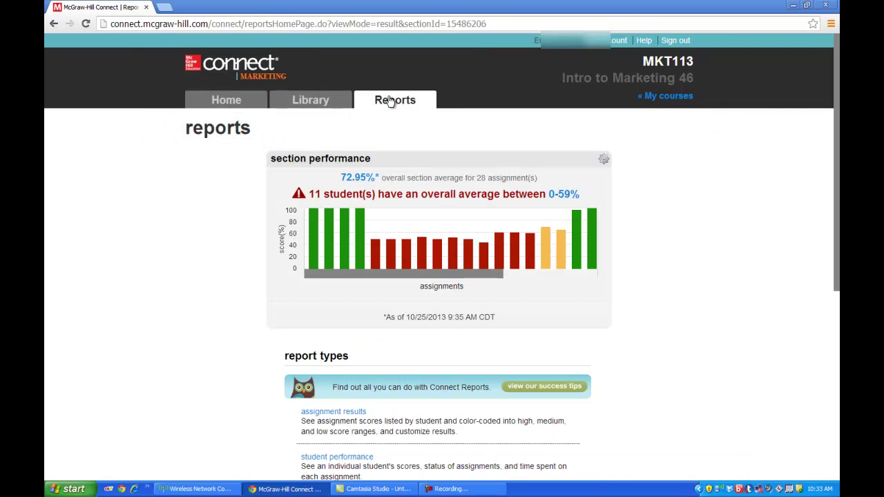
pyautogui.moveTo(838, 97); pyautogui.dragTo(838, 310)
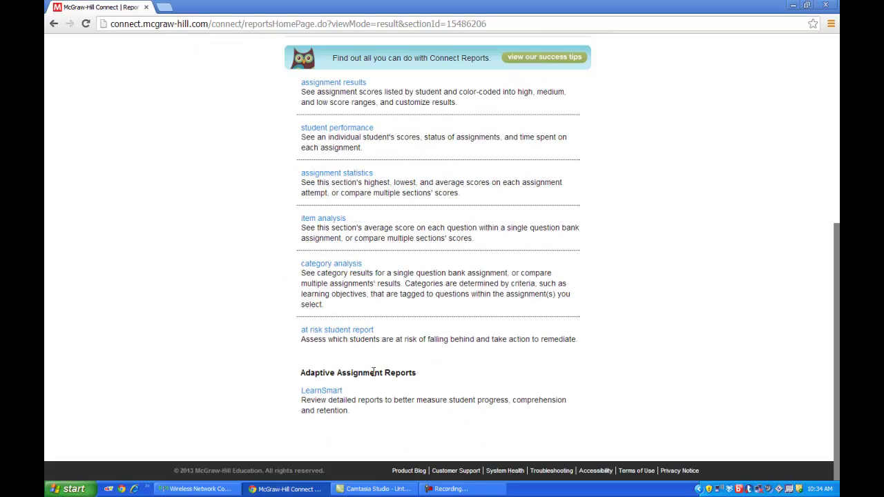
pyautogui.click(323, 392)
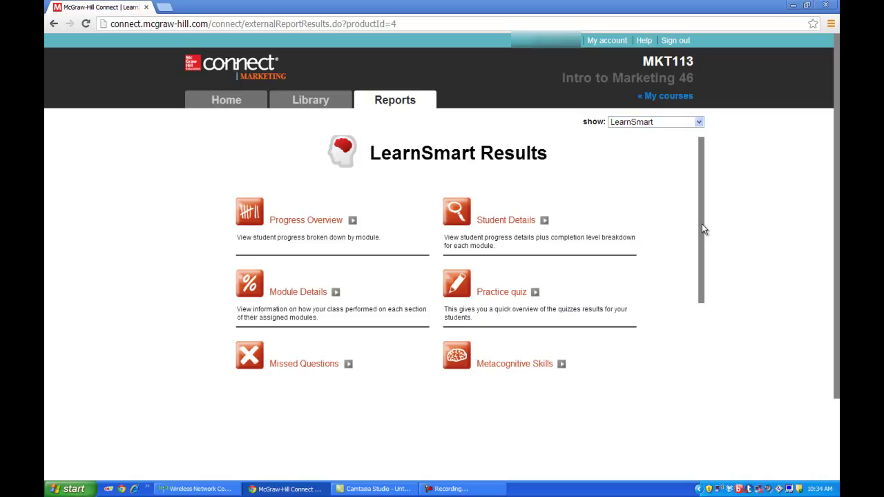
pyautogui.moveTo(701, 224); pyautogui.dragTo(710, 310)
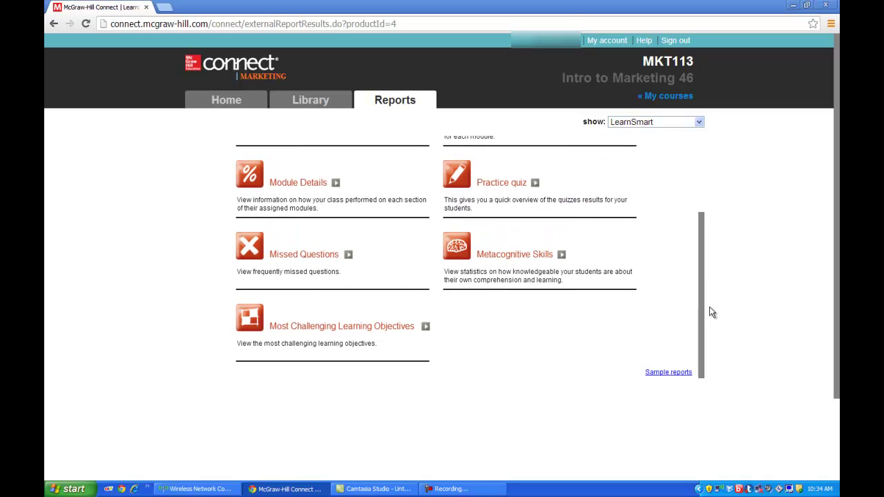
pyautogui.click(400, 333)
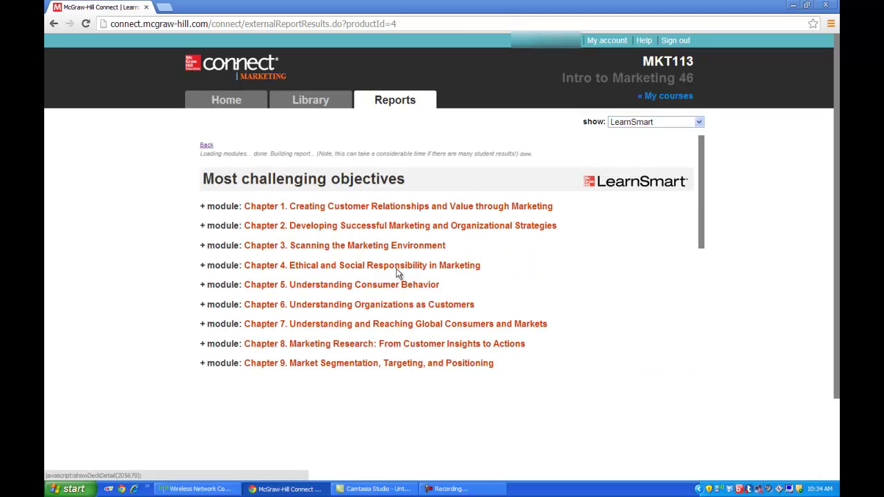
pyautogui.click(397, 274)
pyautogui.click(397, 275)
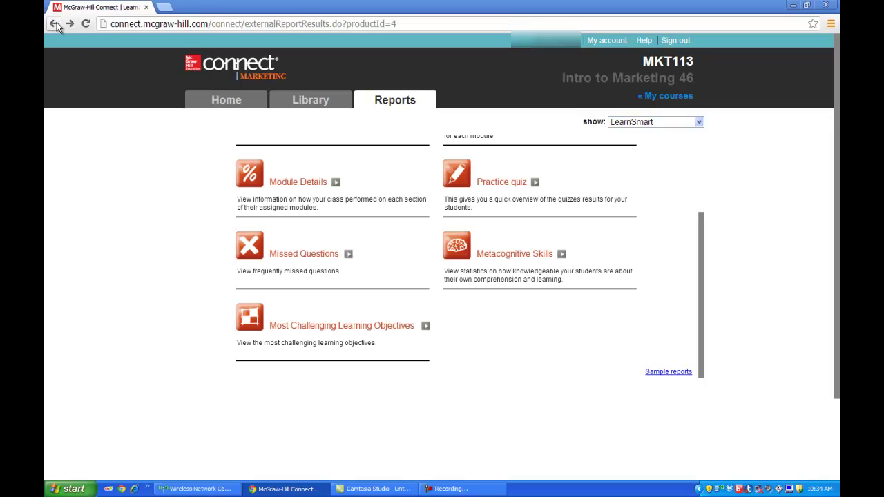
# - View the LearnSmart frequently missed questions for Chapter 3, Scanning the Marketing Environment, and return to the reports overview
pyautogui.click(322, 257)
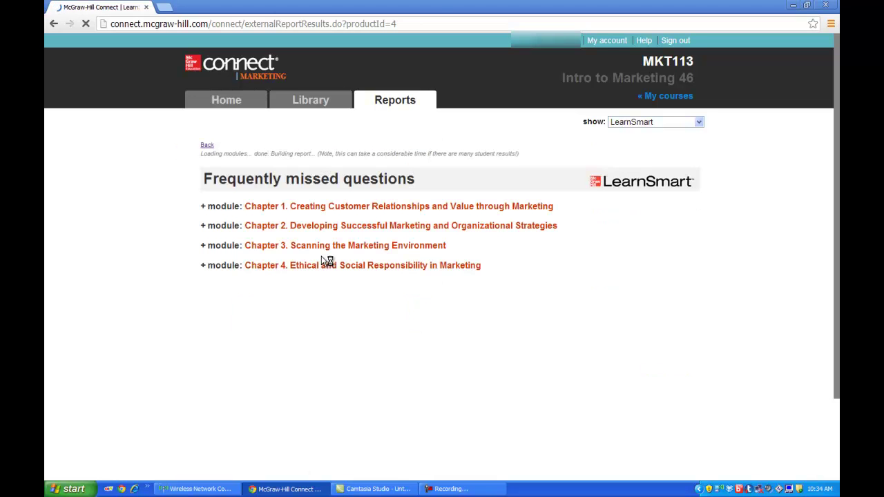
pyautogui.click(329, 247)
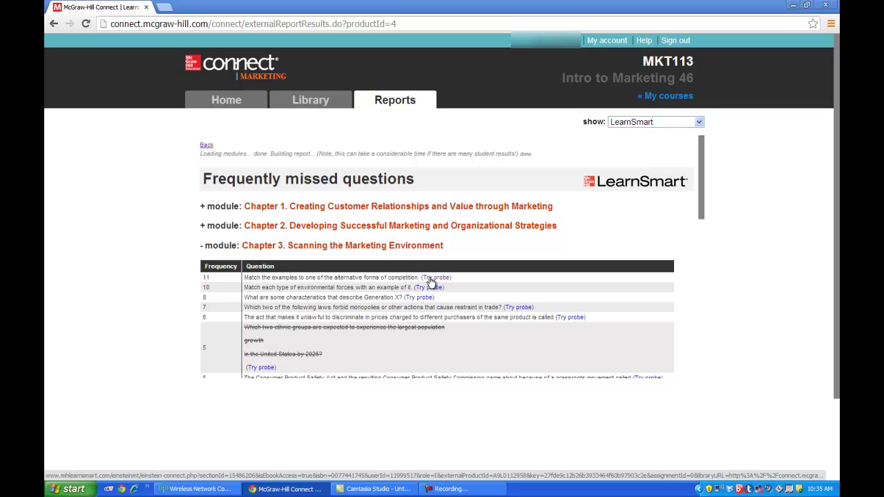
pyautogui.click(400, 103)
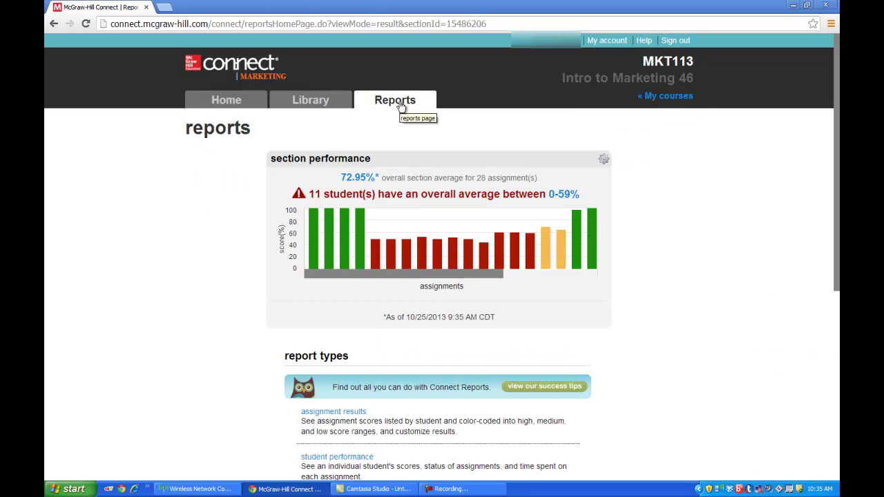
# - From the report types list, open the Connect Reports success tips and the Assignment statistics tip, and return to the reports overview
pyautogui.scroll(-2, 741, 193)
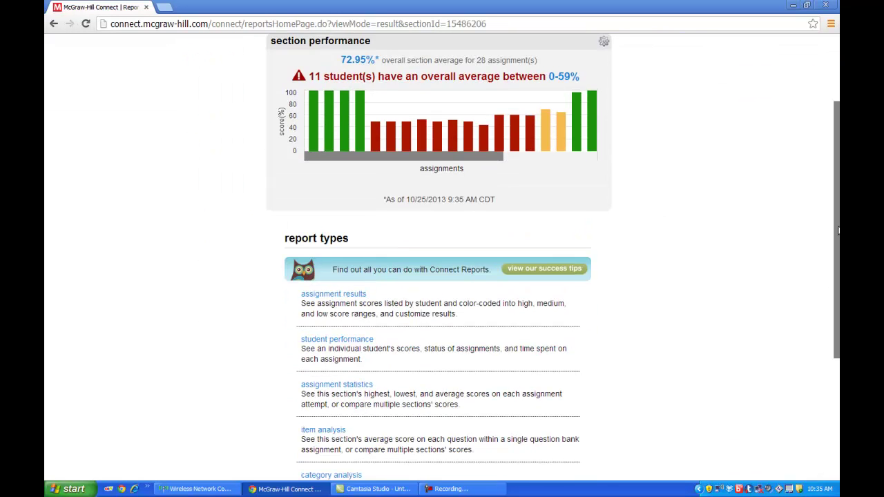
pyautogui.moveTo(839, 270); pyautogui.dragTo(839, 337)
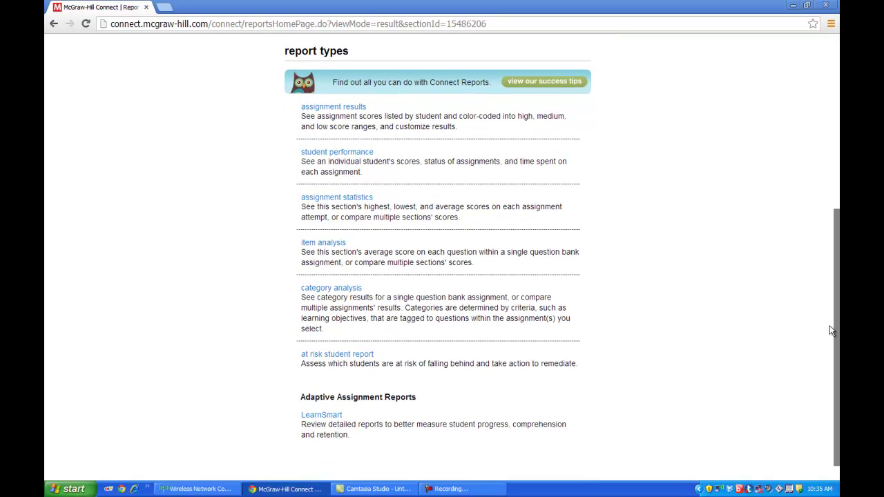
pyautogui.click(553, 89)
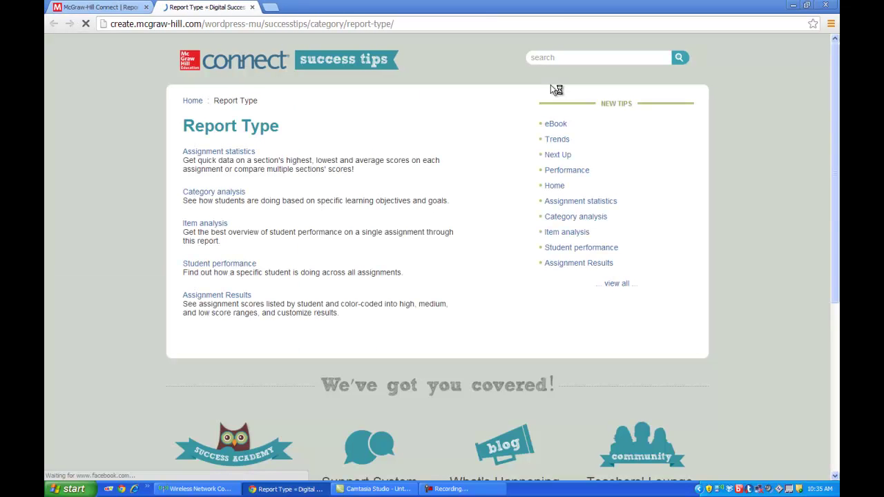
pyautogui.click(238, 154)
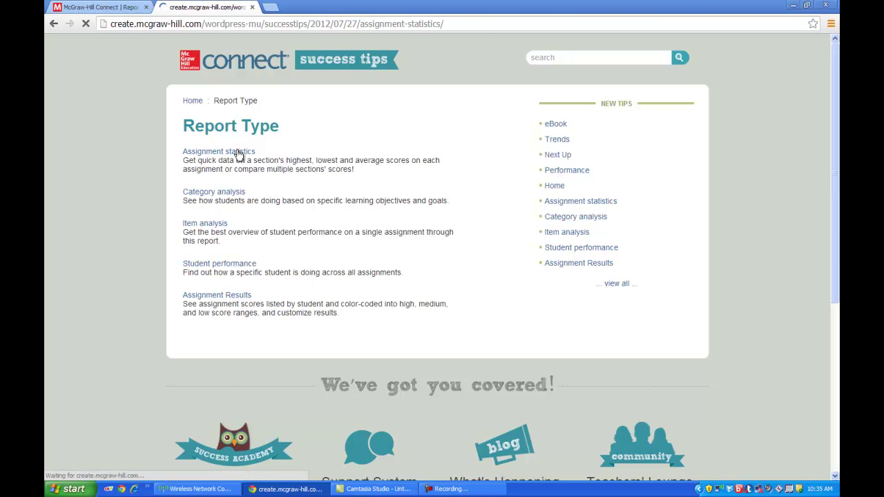
pyautogui.hotkey('ctrl', 'shift', 'Tab')
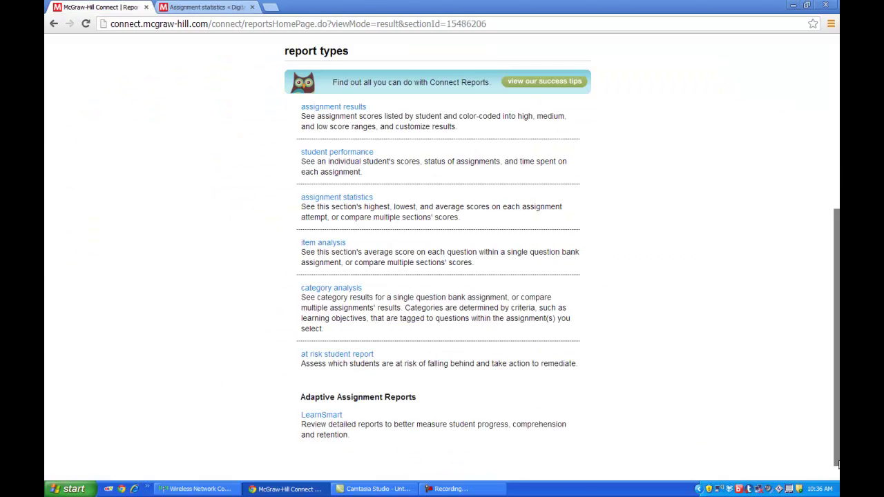
pyautogui.scroll(5, 442, 262)
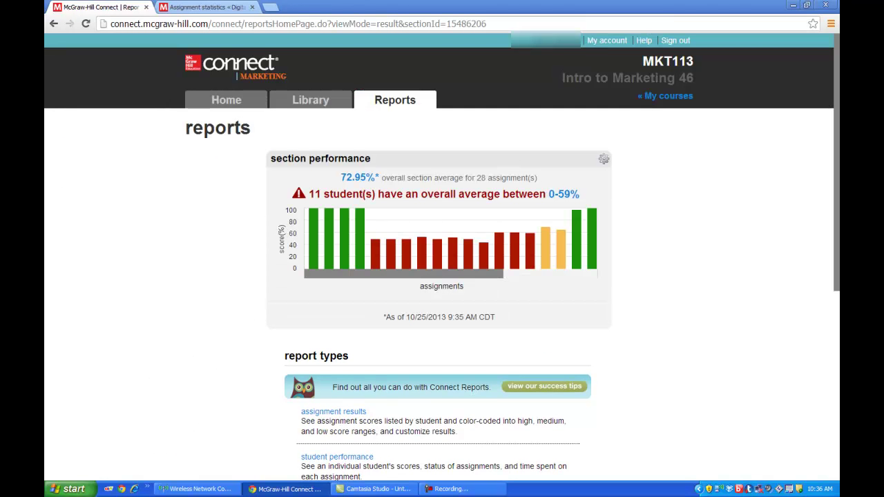